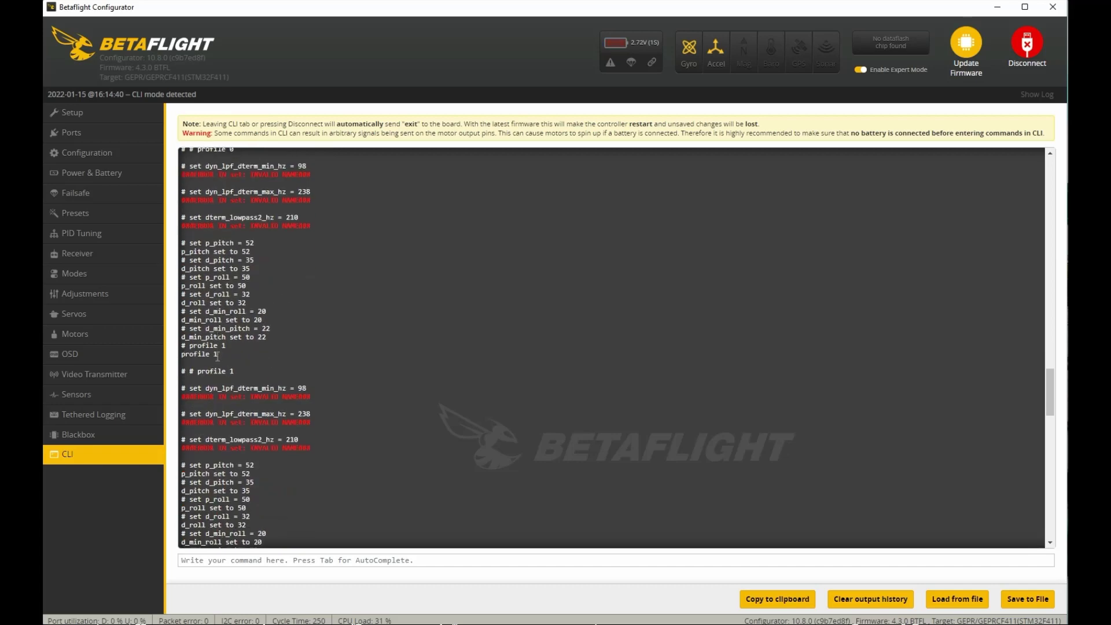
Step: Review the CLI output of the restored configuration from start to end for rejected commands
scroll(229, 284, down, 2)
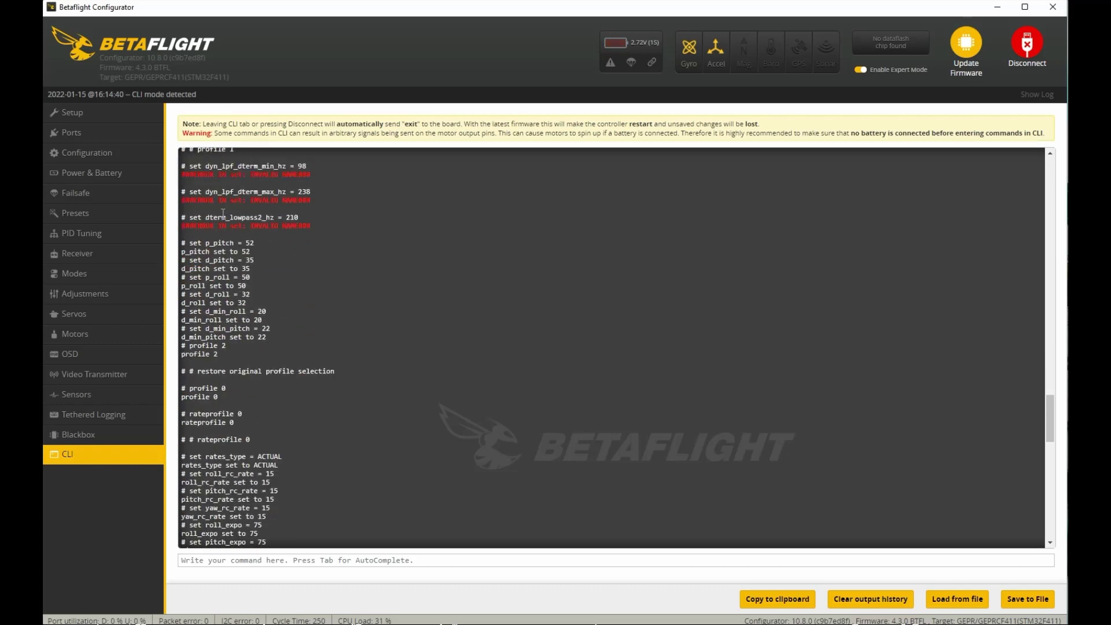
scroll(223, 213, down, 5)
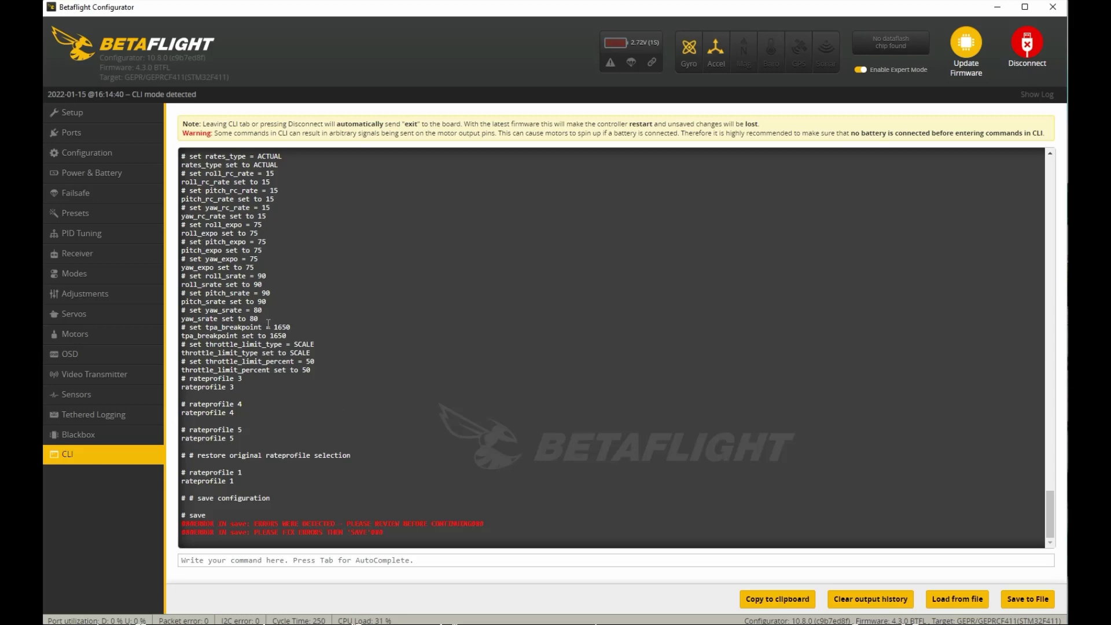
scroll(268, 323, up, 10)
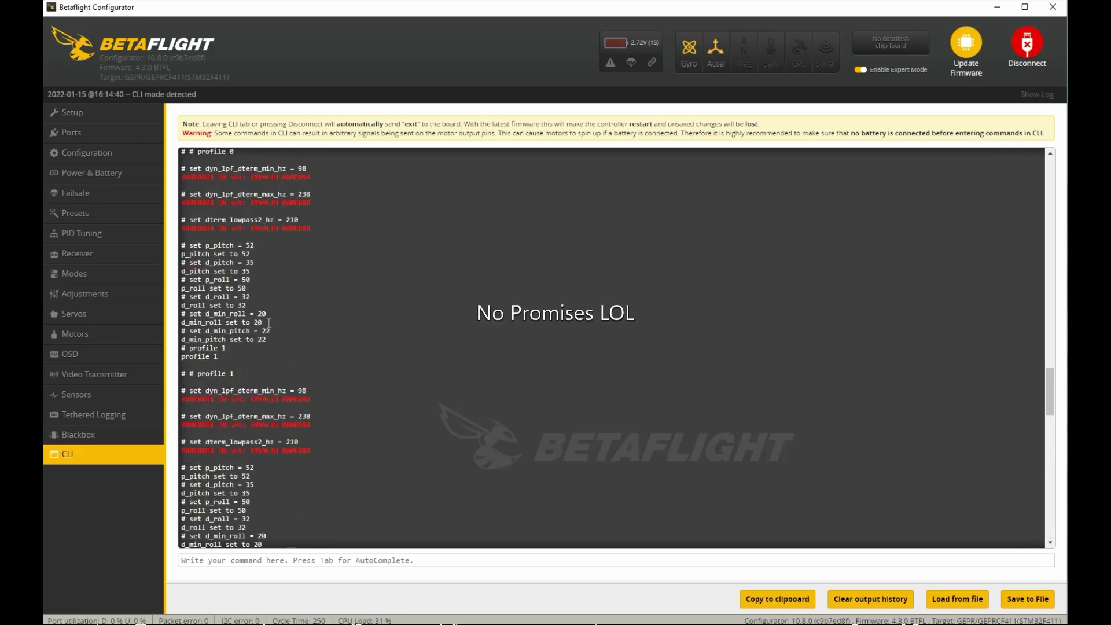
scroll(269, 322, up, 15)
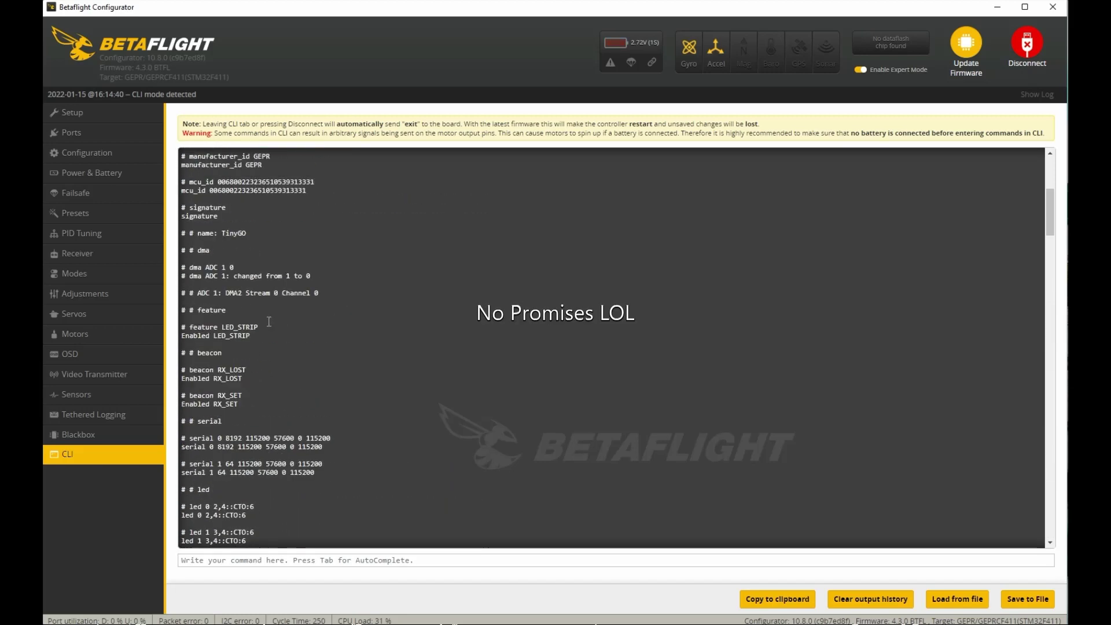
scroll(269, 322, up, 5)
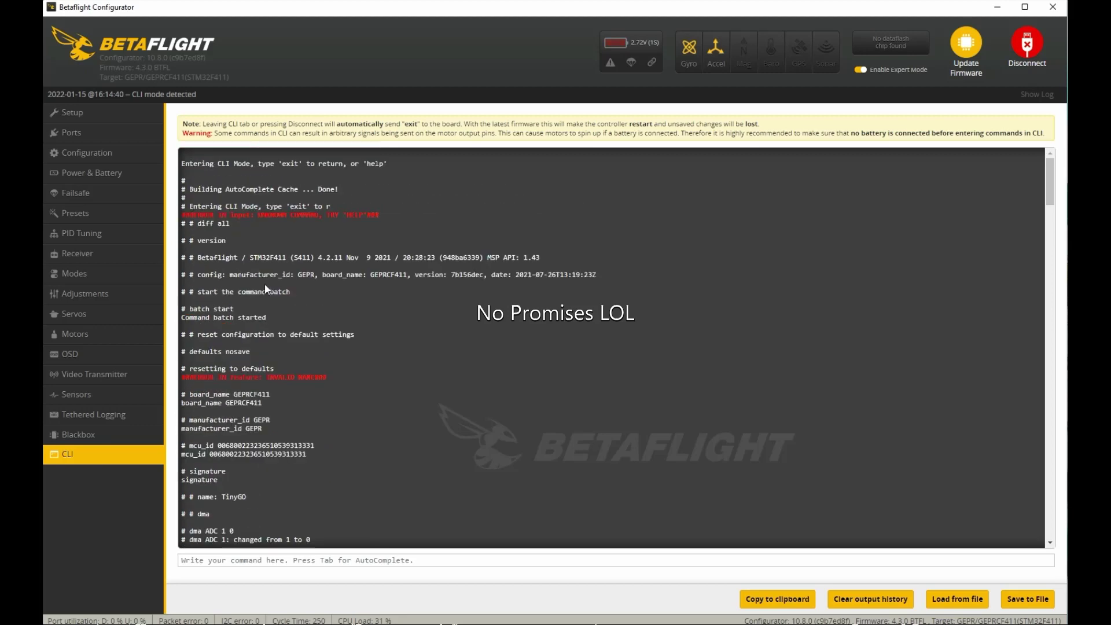
scroll(325, 437, down, 20)
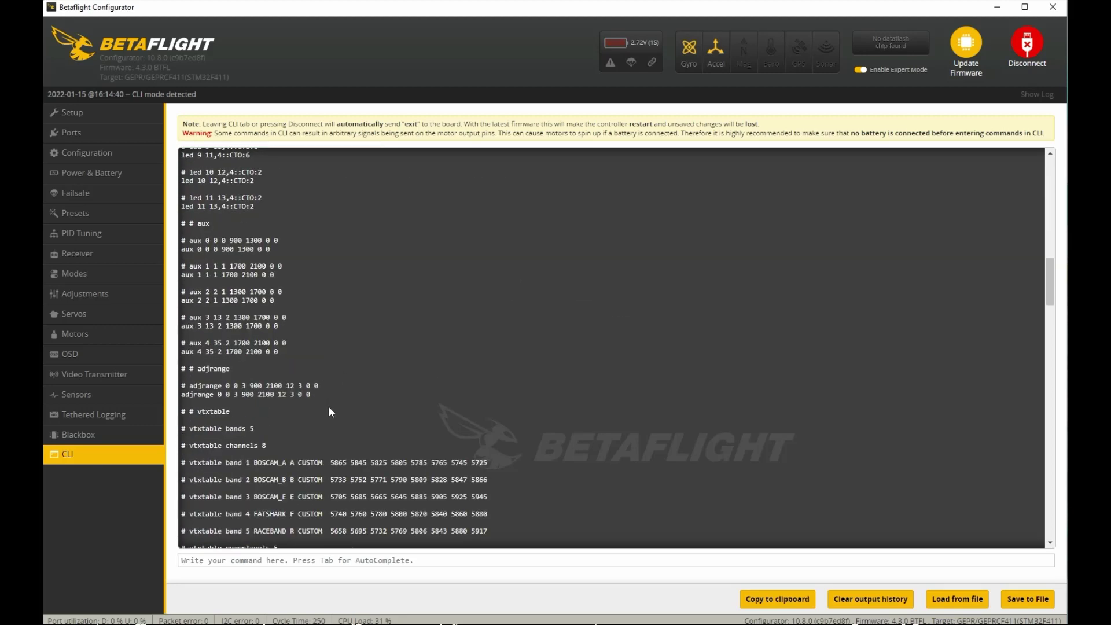
scroll(329, 409, down, 20)
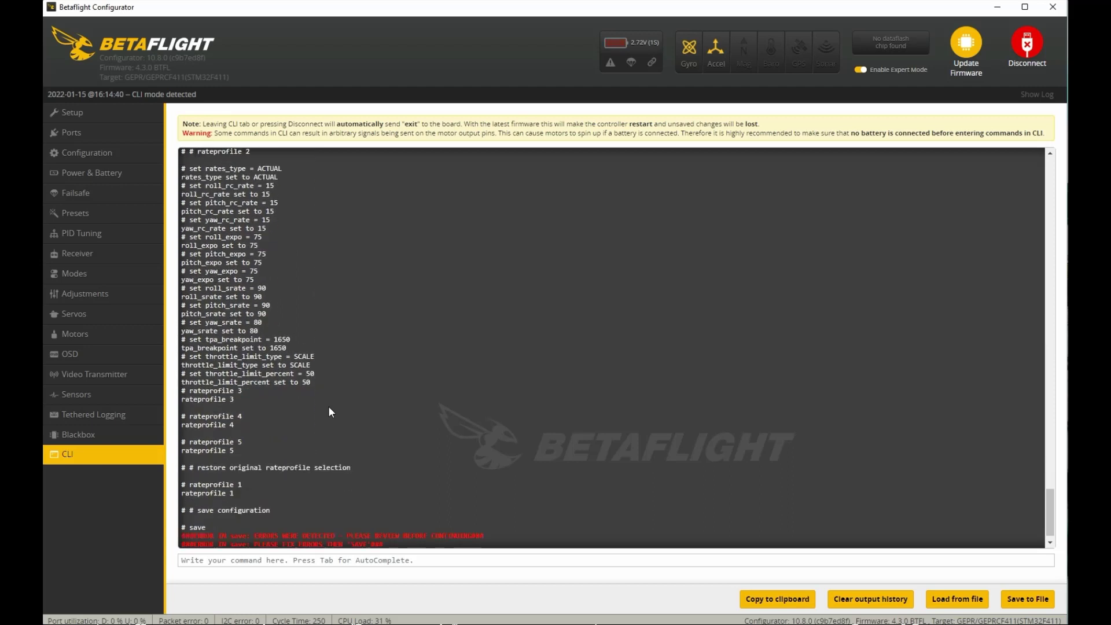
Step: Run the save command in the CLI to store the restored configuration, and calibrate the accelerometer on the rebooted board
click(348, 559)
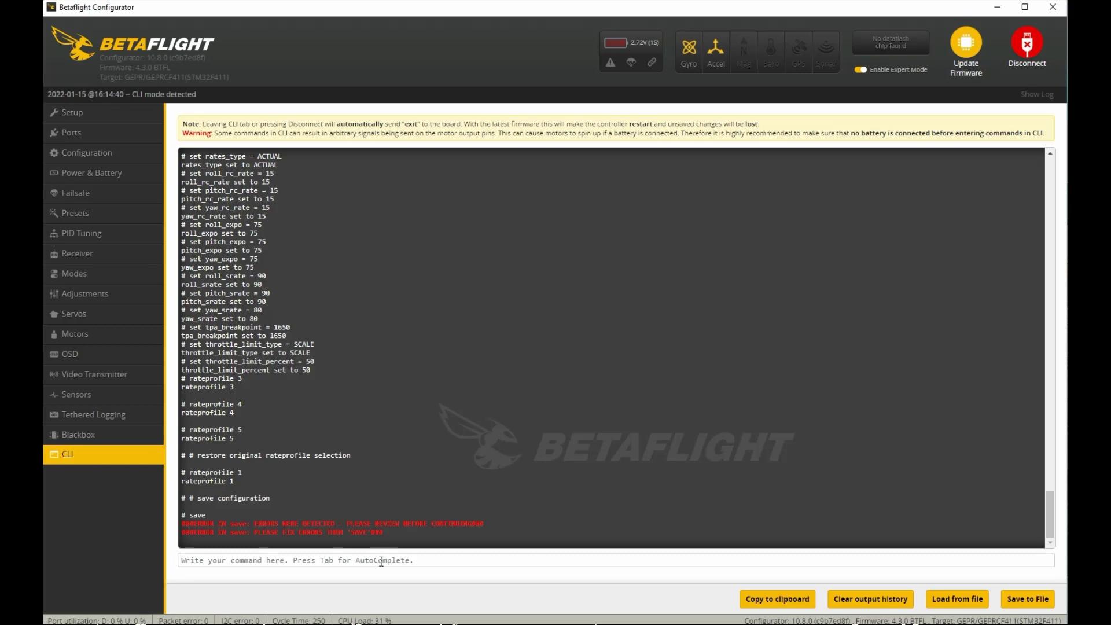
text(save)
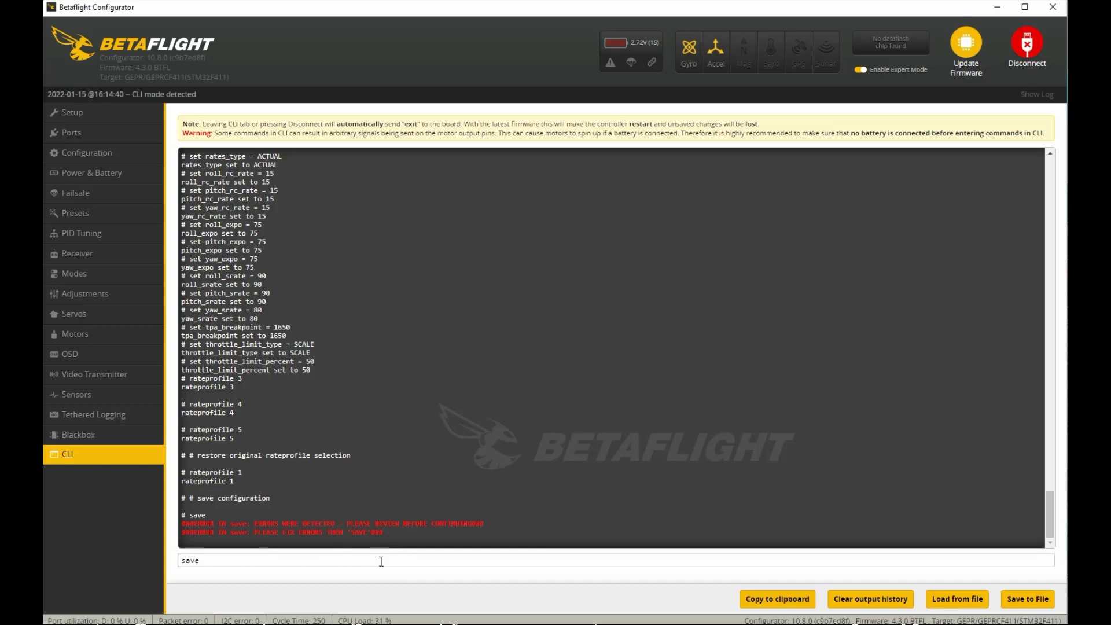
key(Return)
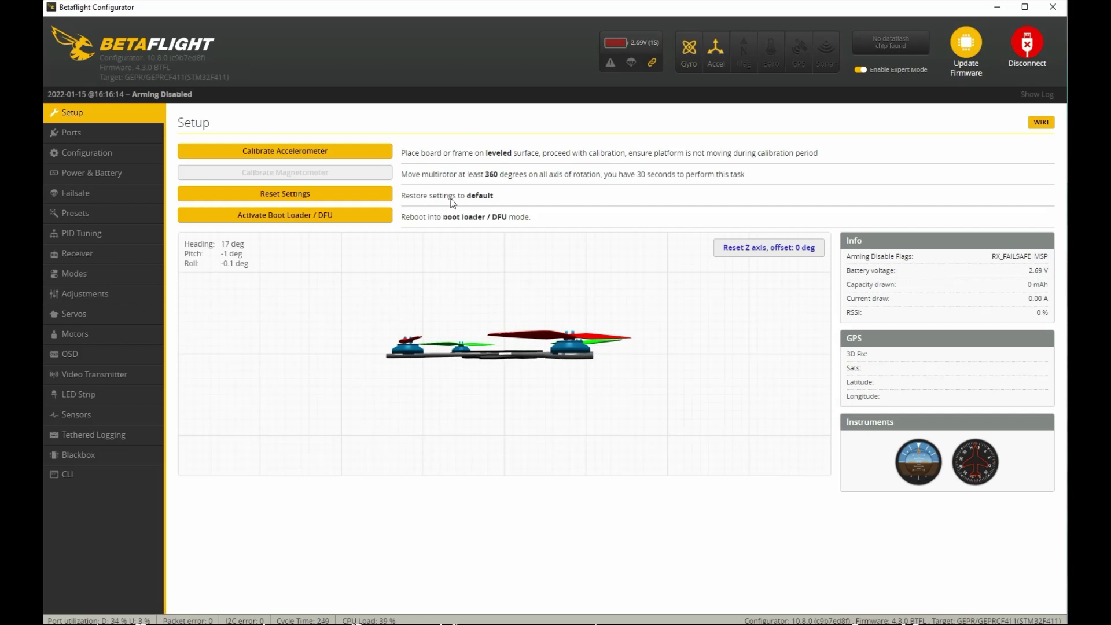
click(309, 152)
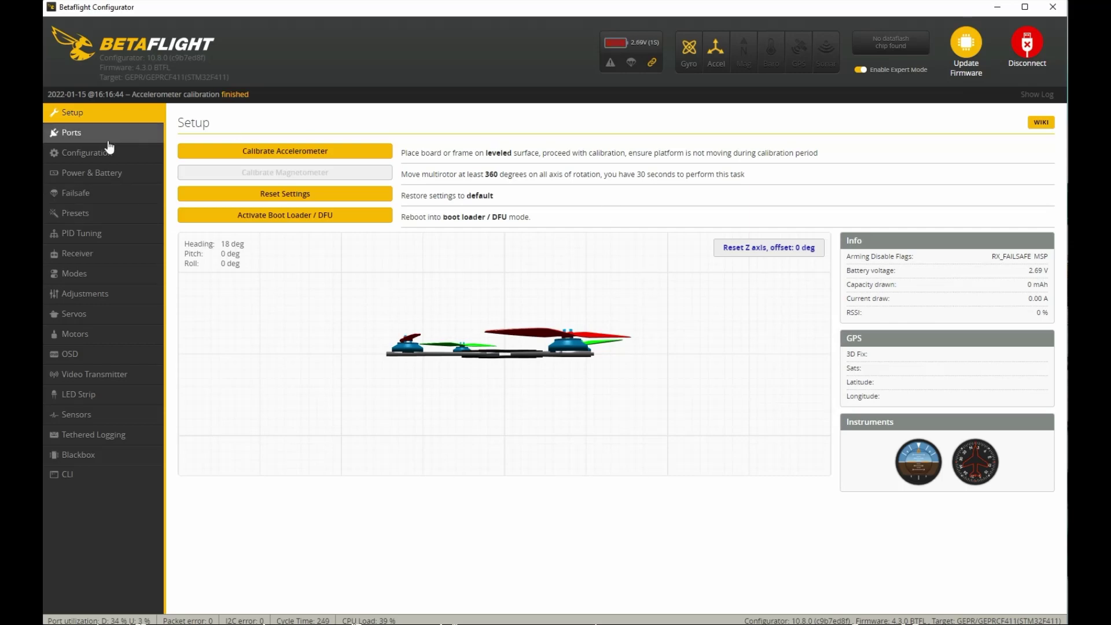
Step: Check the restored port assignments, general configuration, and power and battery settings
click(81, 134)
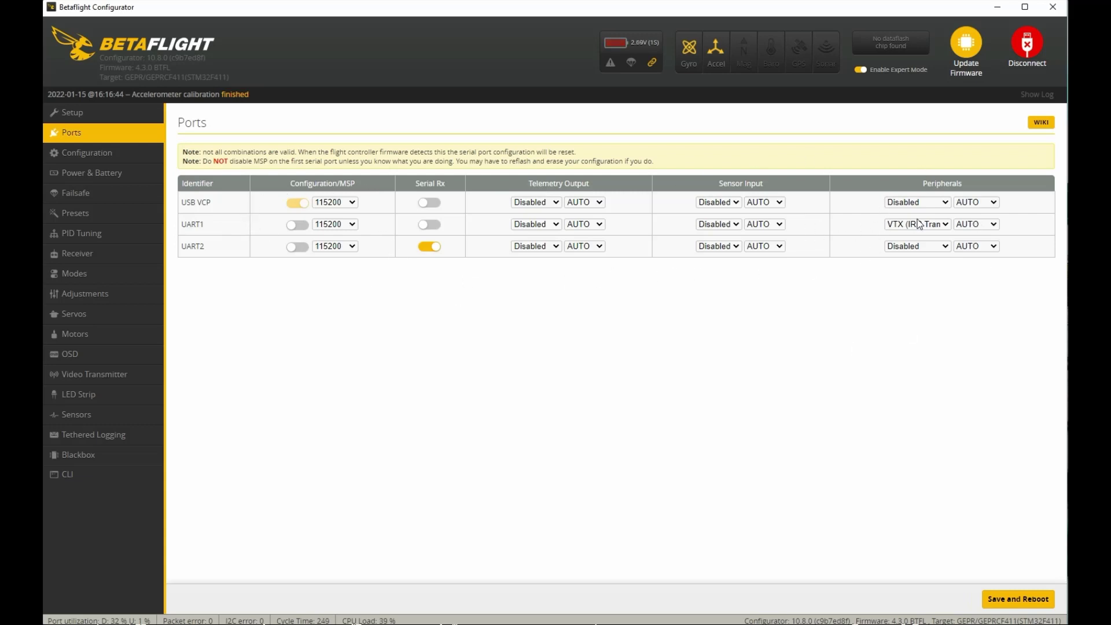
click(82, 151)
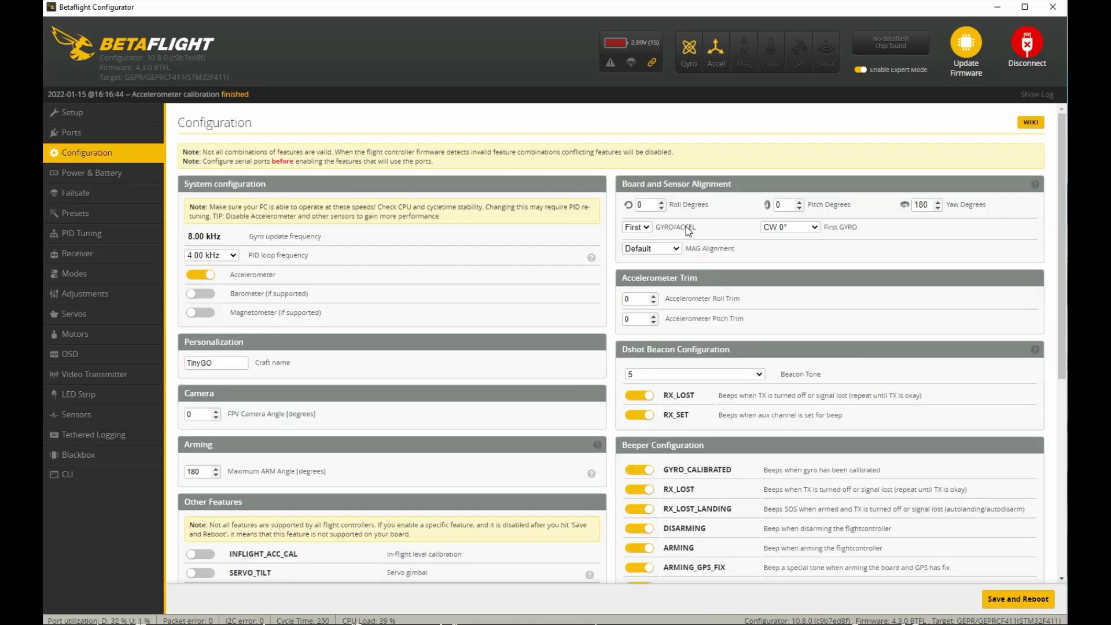
scroll(608, 305, down, 6)
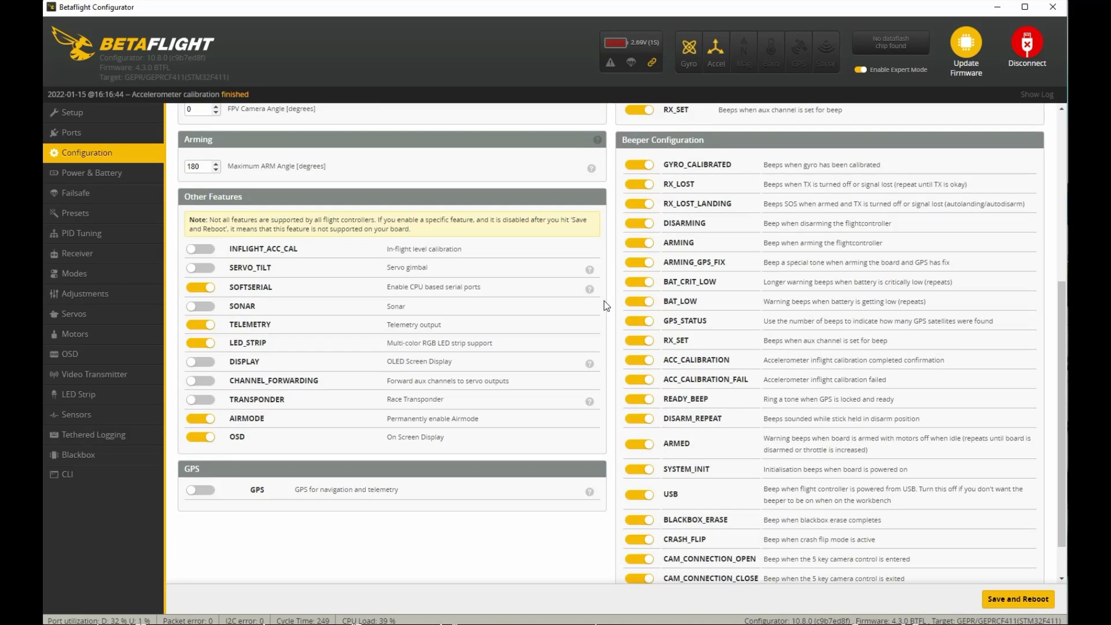
scroll(606, 305, up, 6)
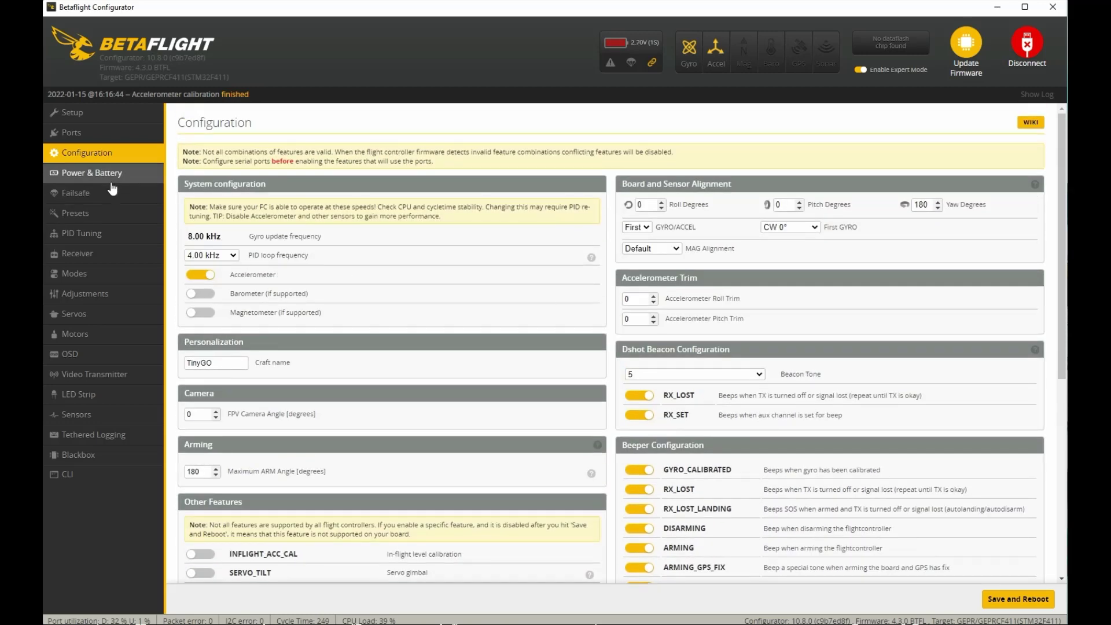
click(109, 176)
click(78, 198)
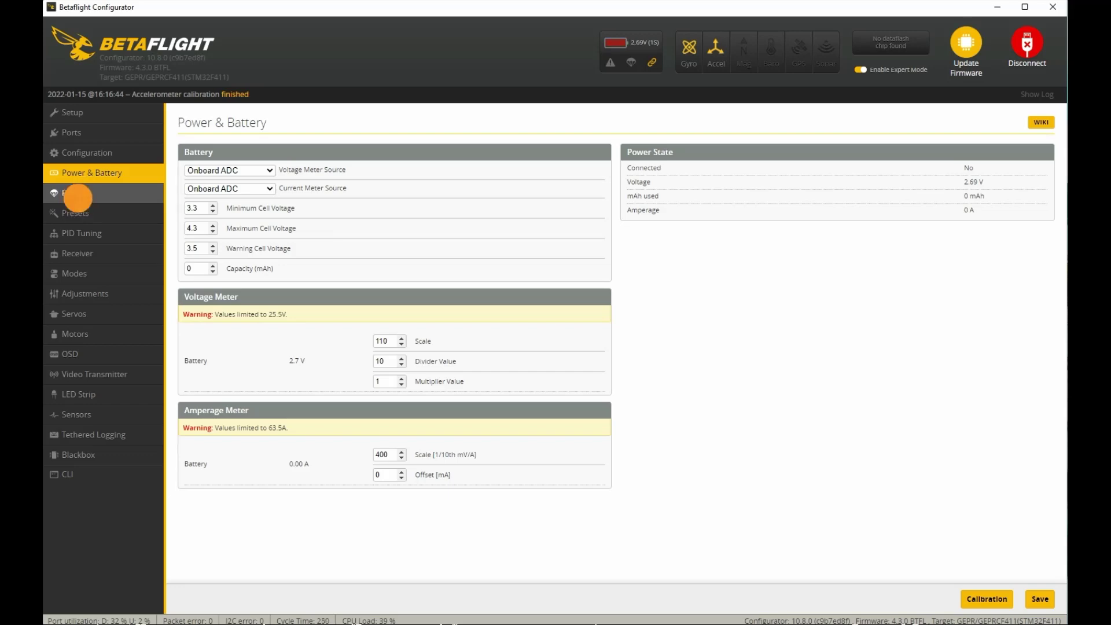
Step: Examine the restored PID profile values and the rateprofile settings in PID Tuning
click(86, 234)
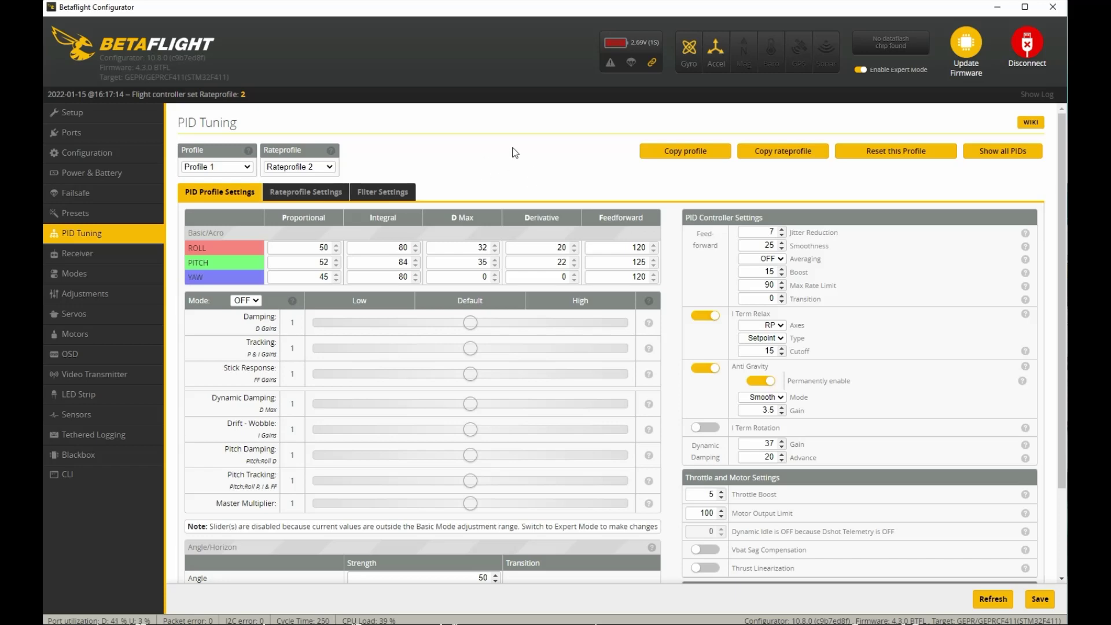
click(305, 194)
click(202, 197)
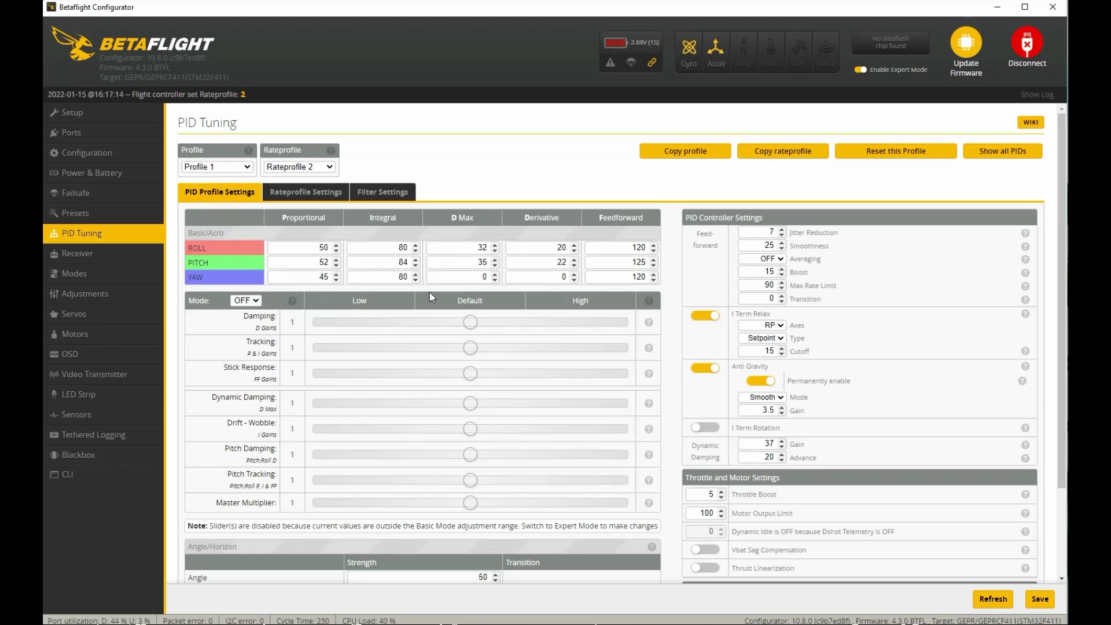
scroll(655, 297, down, 2)
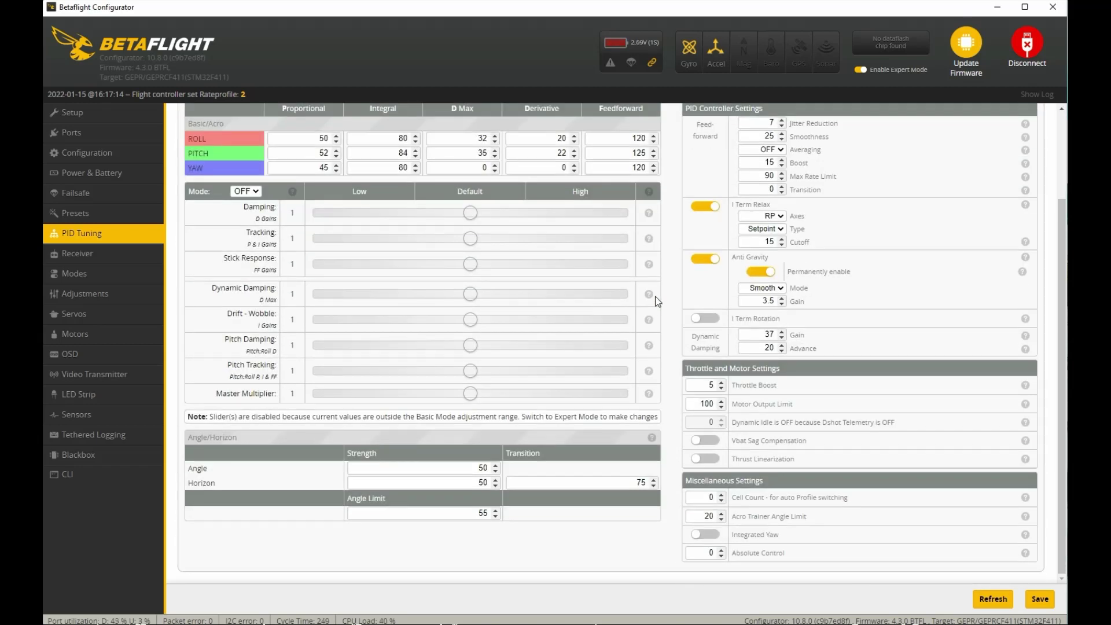
scroll(656, 296, up, 2)
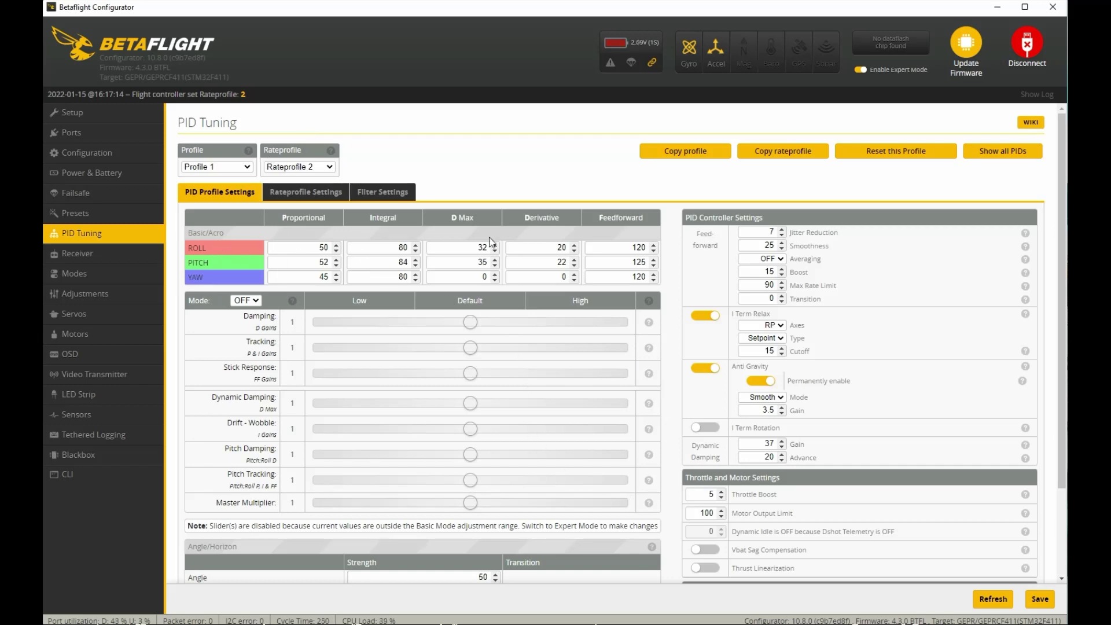
click(290, 192)
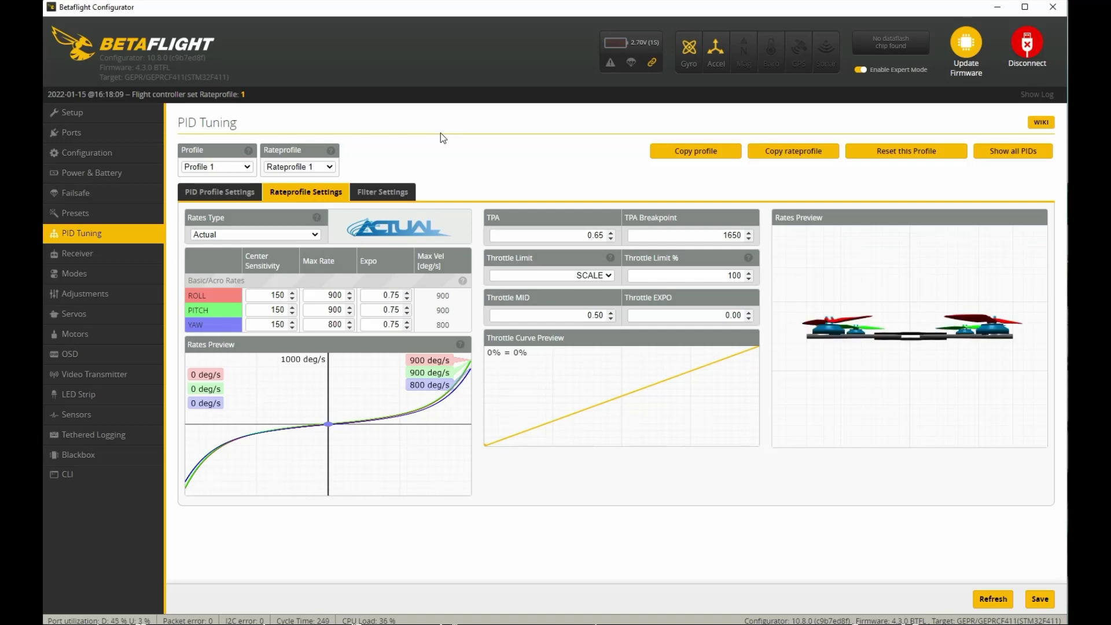
mouse_move(331, 150)
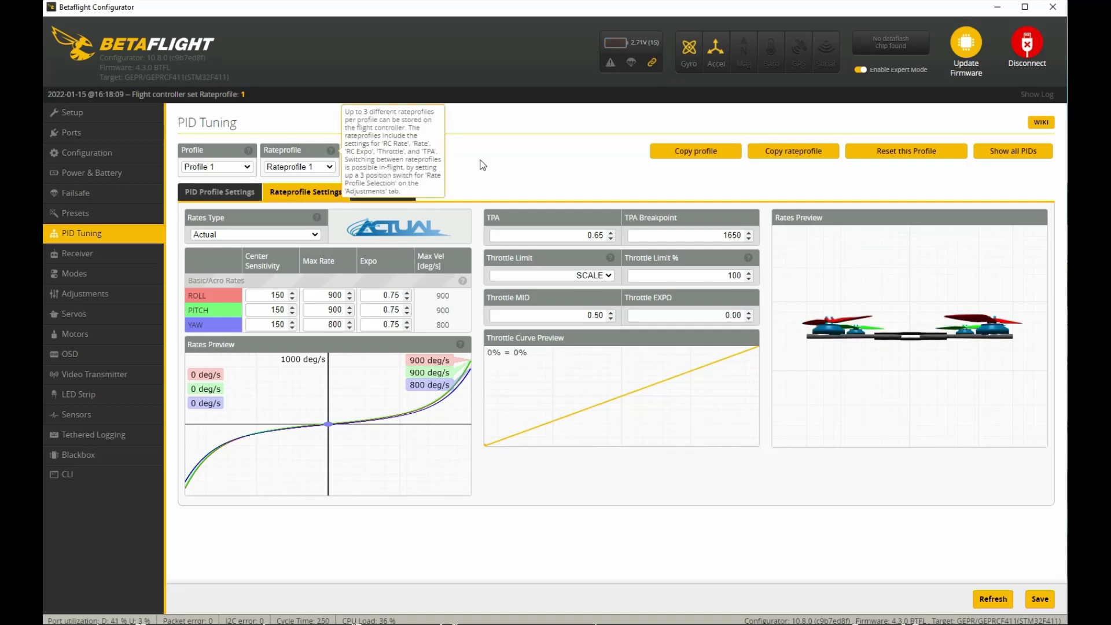
click(497, 175)
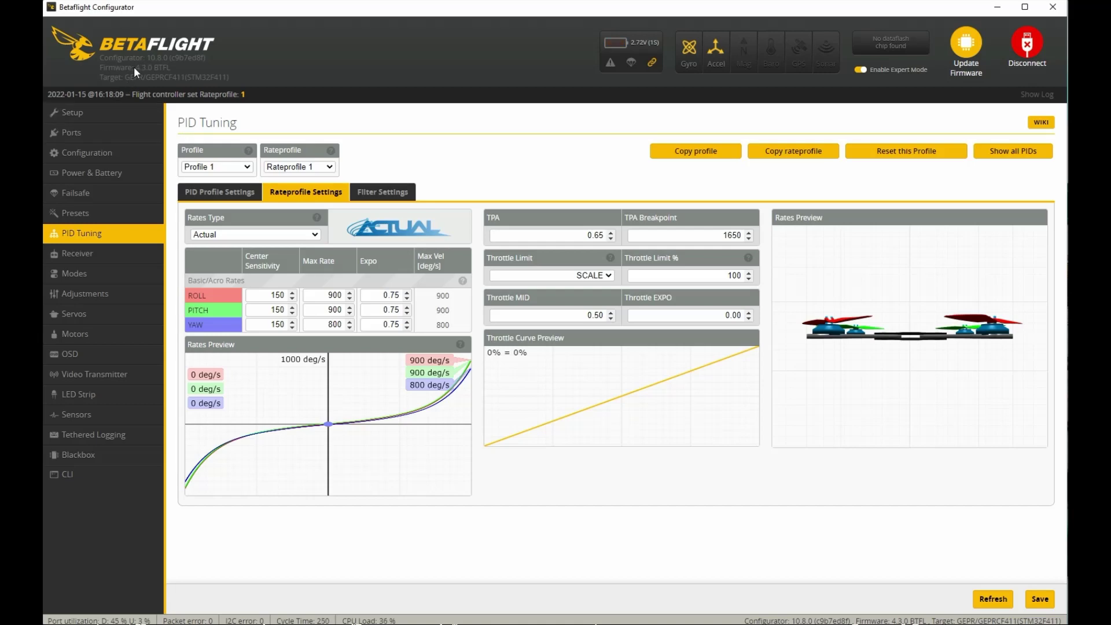
Step: Check the receiver channels, the adjustment ranges, the OSD layout, and the video transmitter mode and VTX table
click(79, 255)
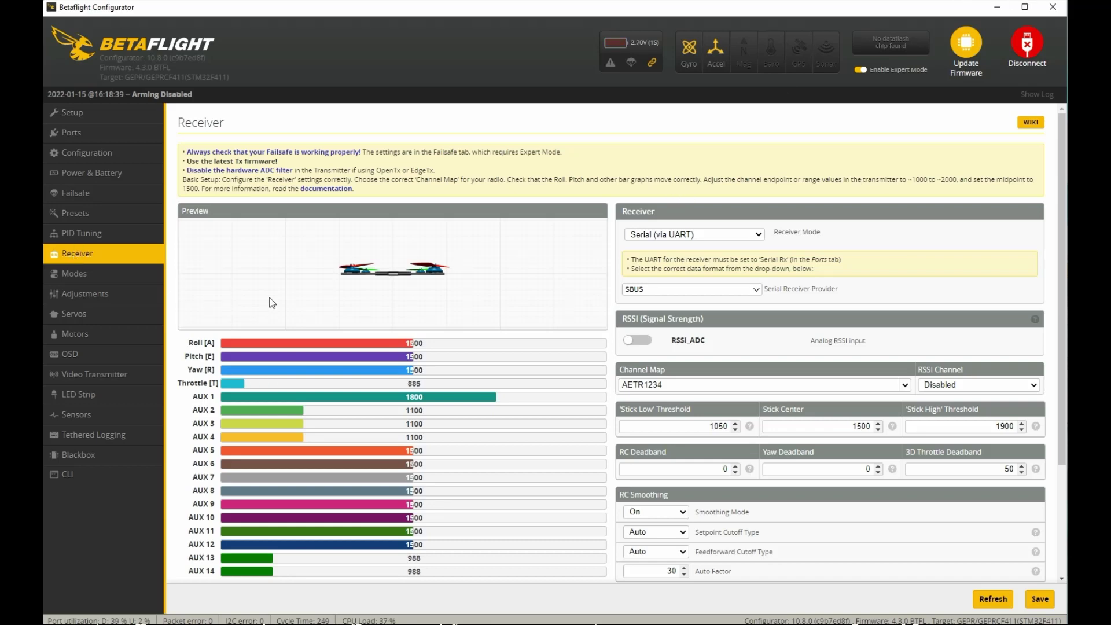
click(98, 293)
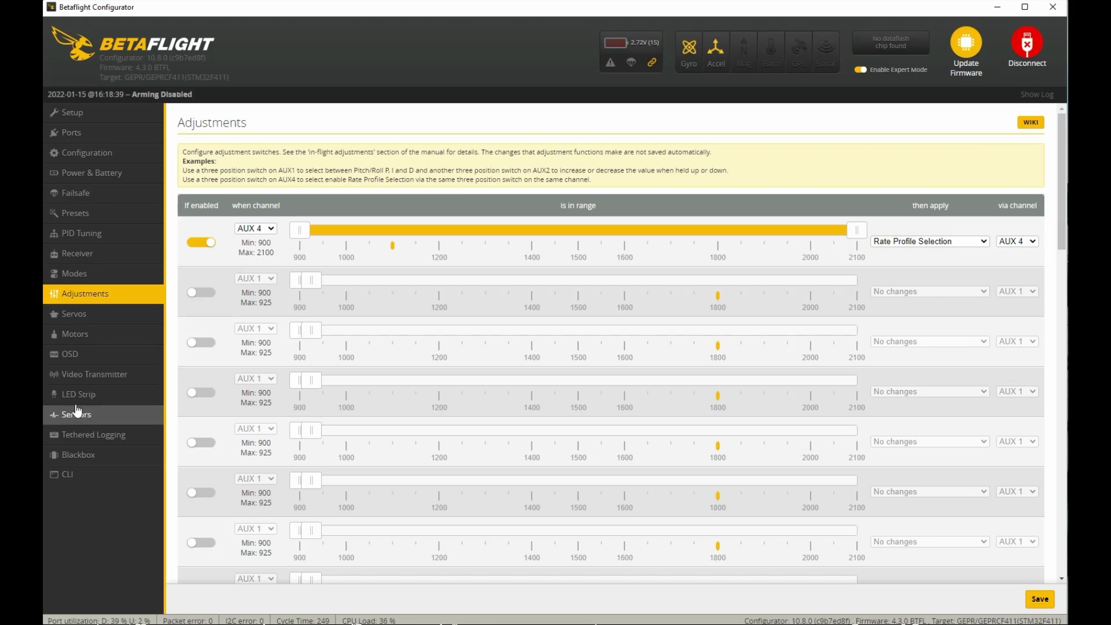
click(85, 354)
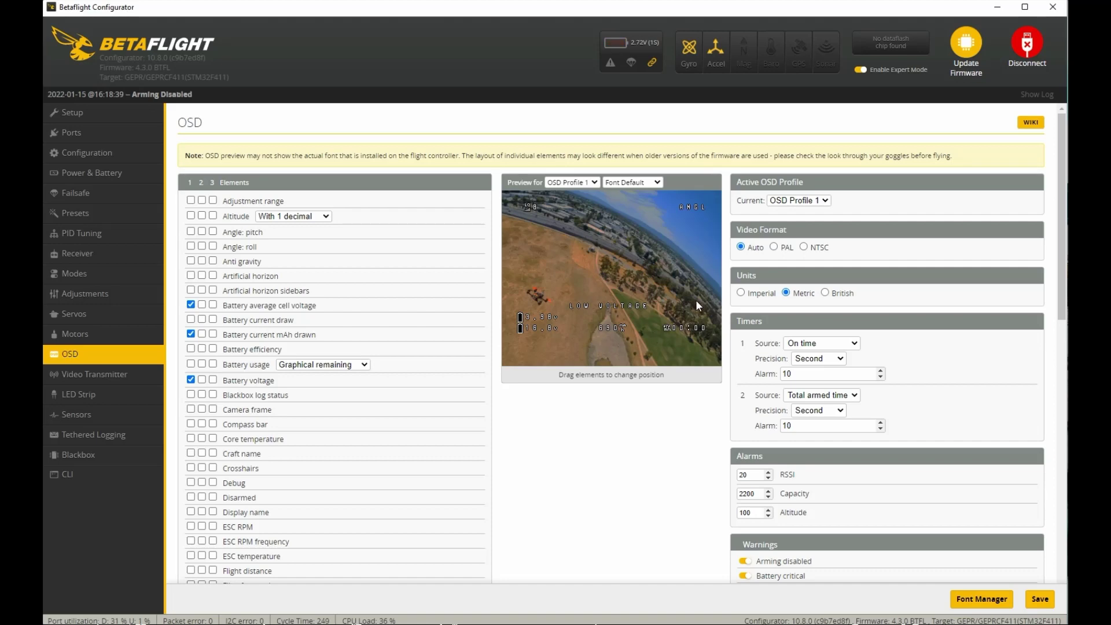
click(111, 377)
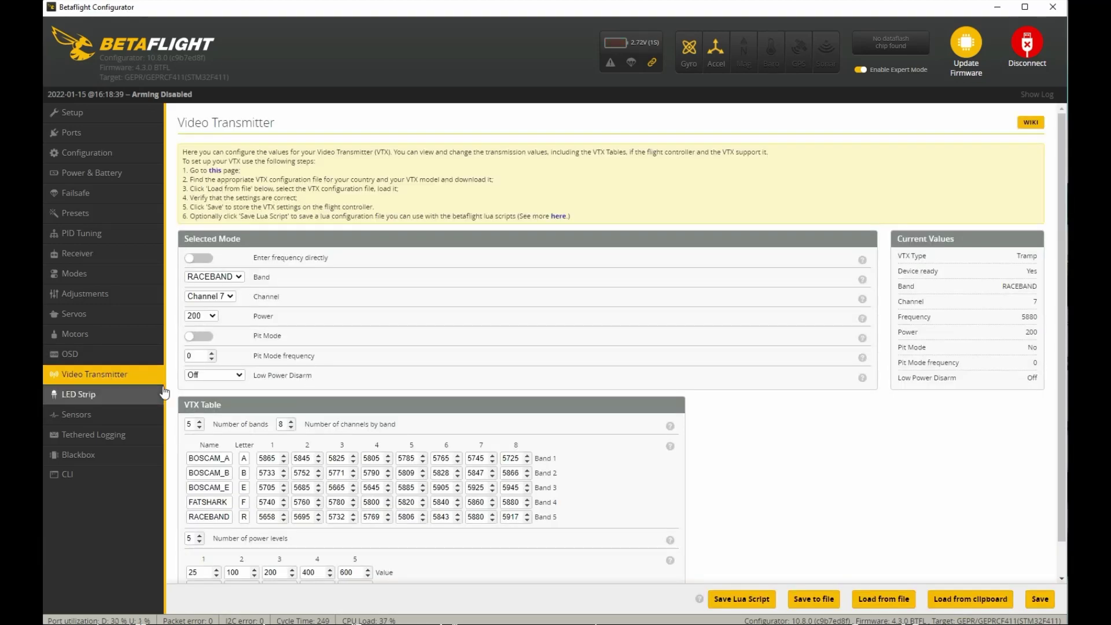
click(209, 316)
click(206, 356)
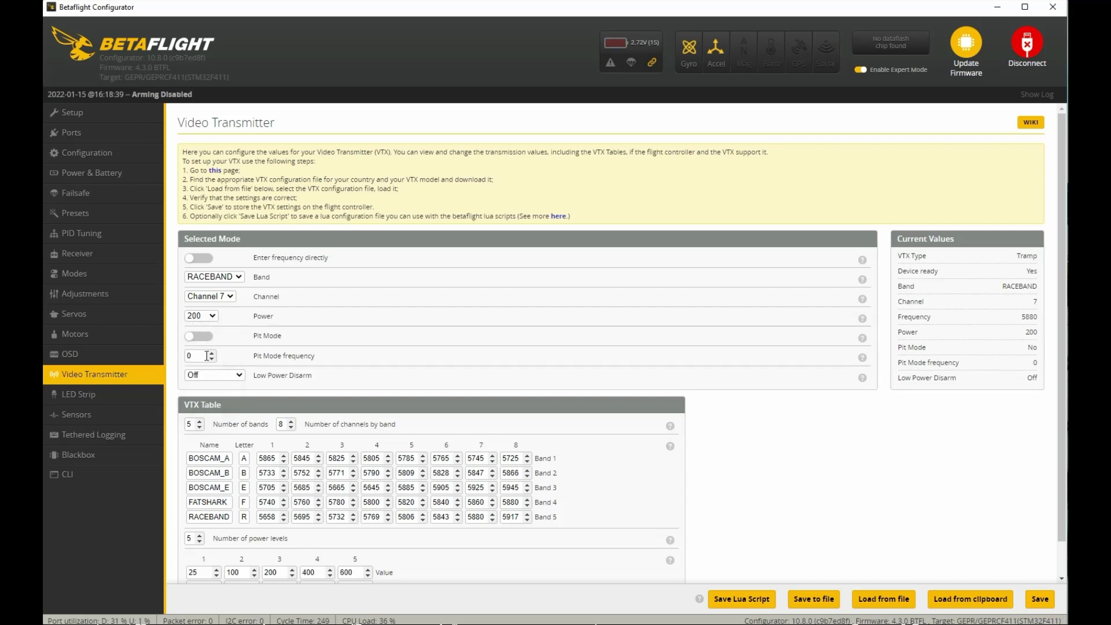
scroll(313, 344, down, 1)
scroll(313, 344, down, 1)
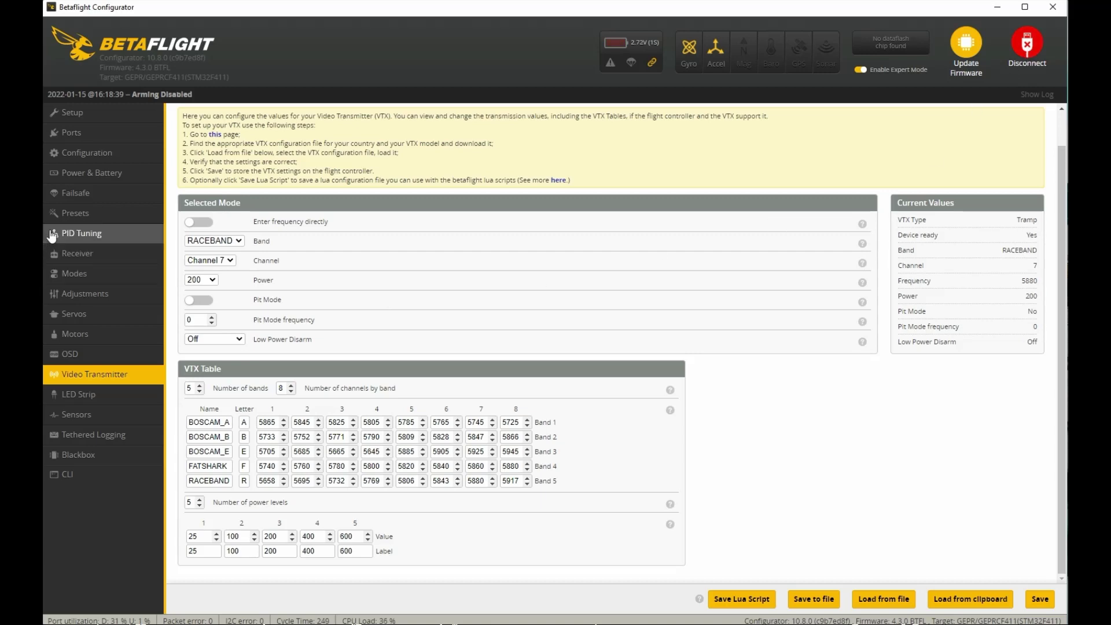
Step: Recheck the PID gains, PID controller settings and angle/horizon values of Profile 1
click(73, 235)
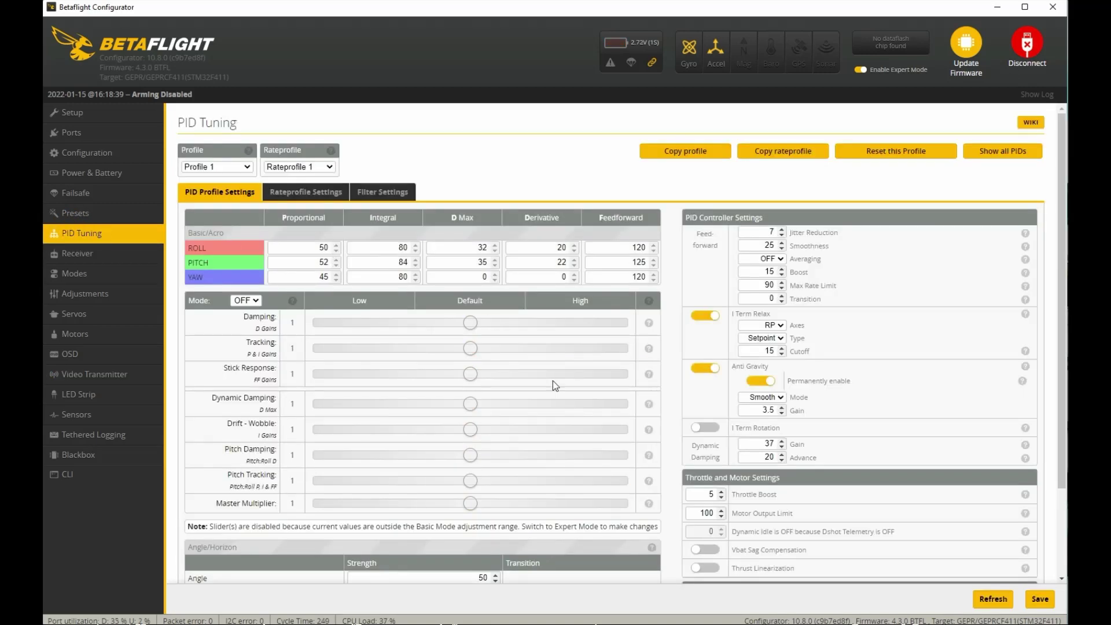
scroll(626, 488, down, 2)
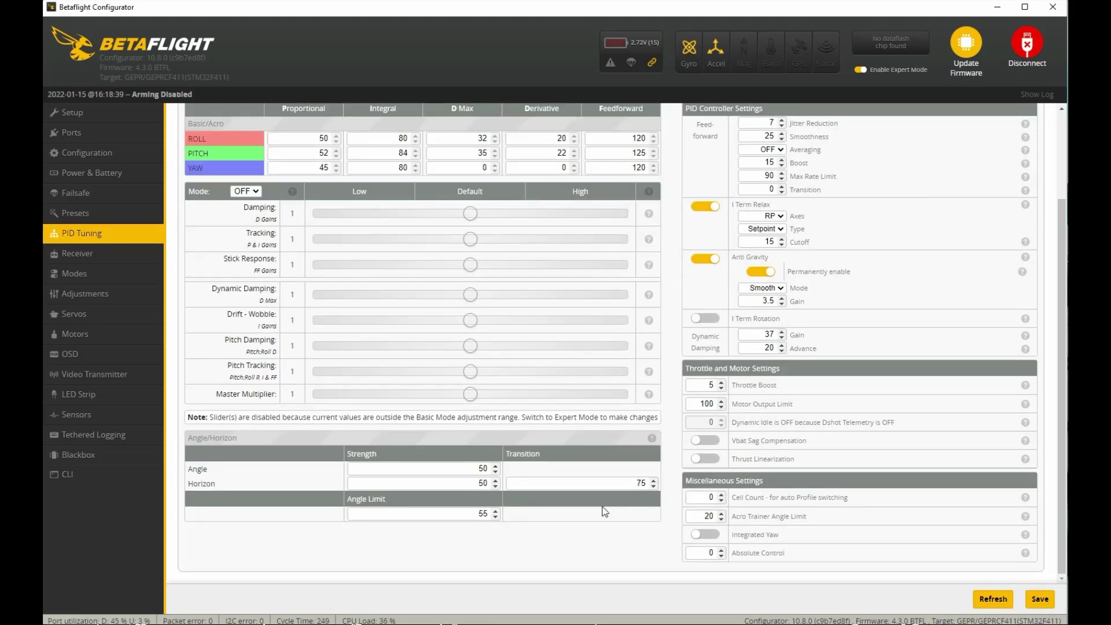
scroll(647, 486, up, 2)
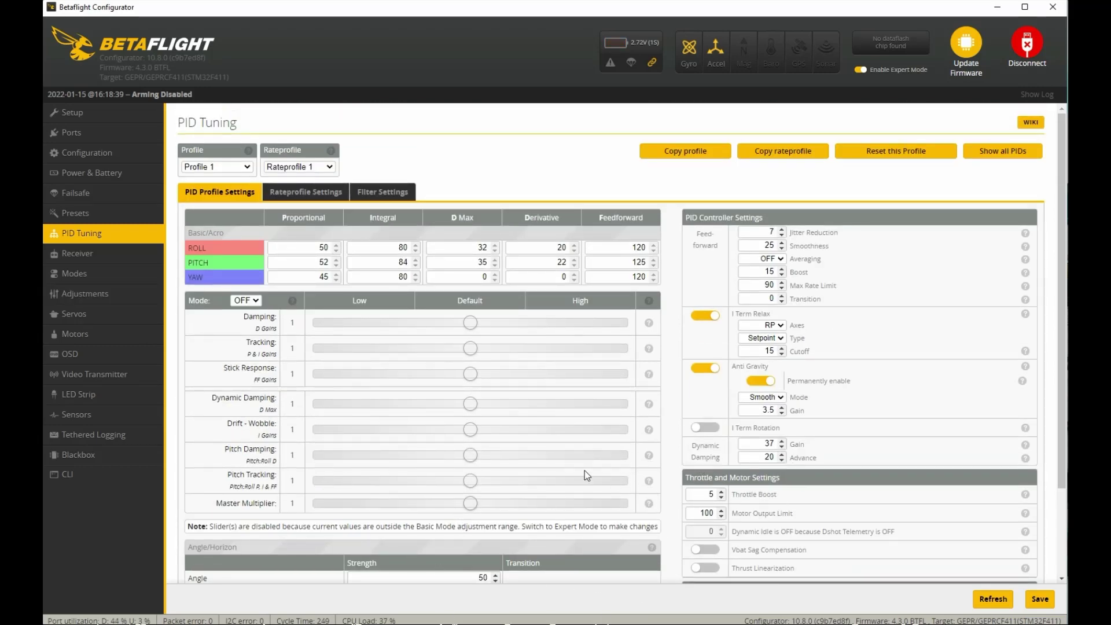
Step: Review the gyro, D term and dynamic notch filter settings, and save the PID tuning configuration
click(374, 196)
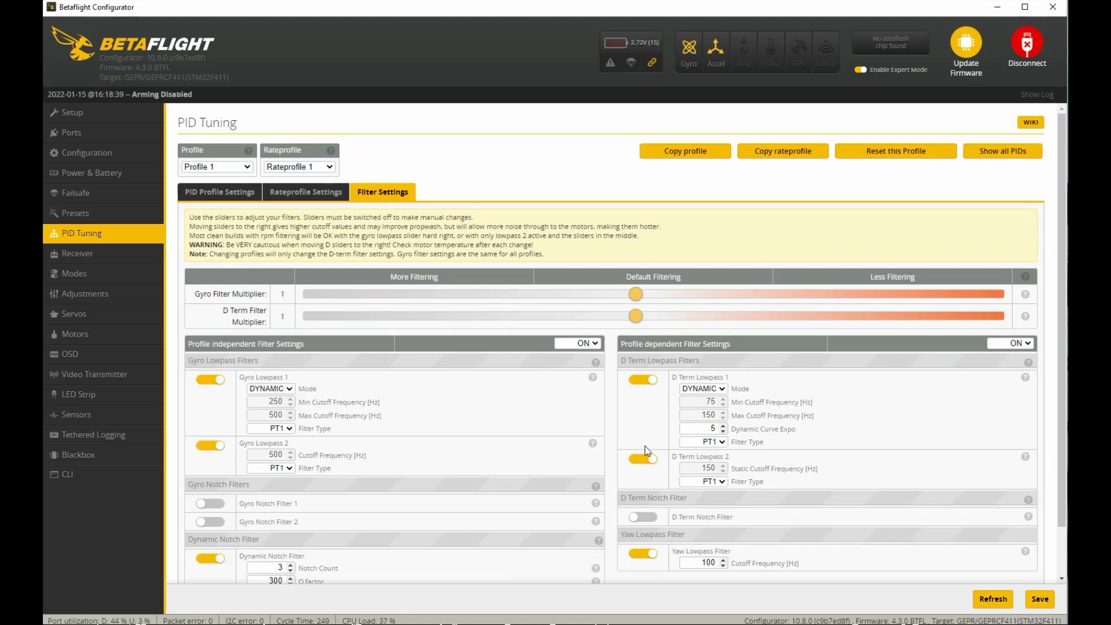
scroll(678, 445, down, 1)
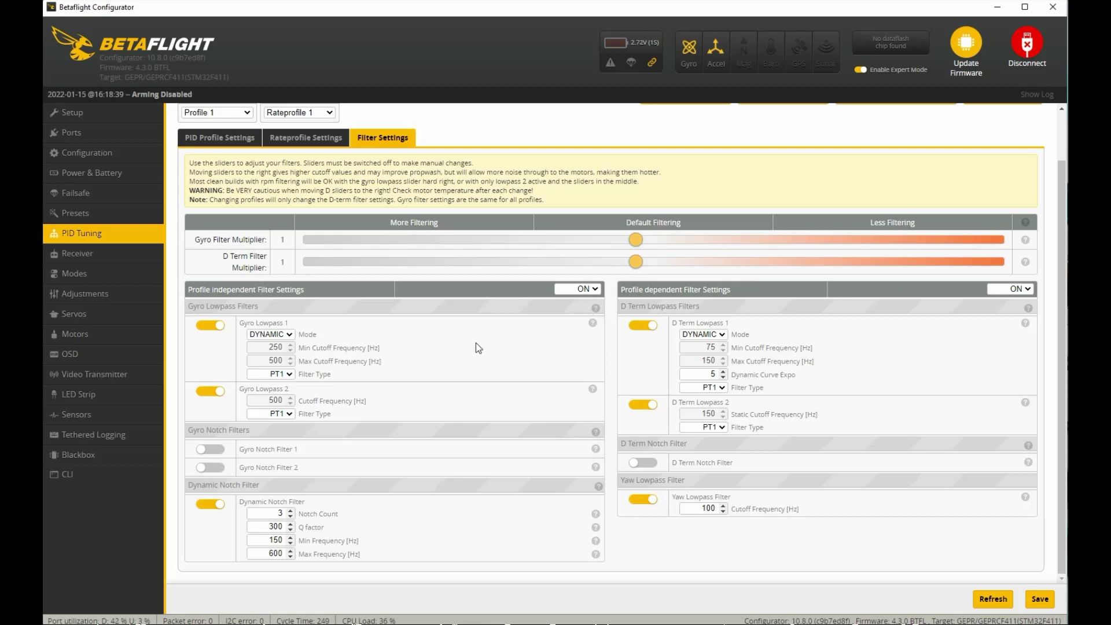
scroll(476, 343, up, 1)
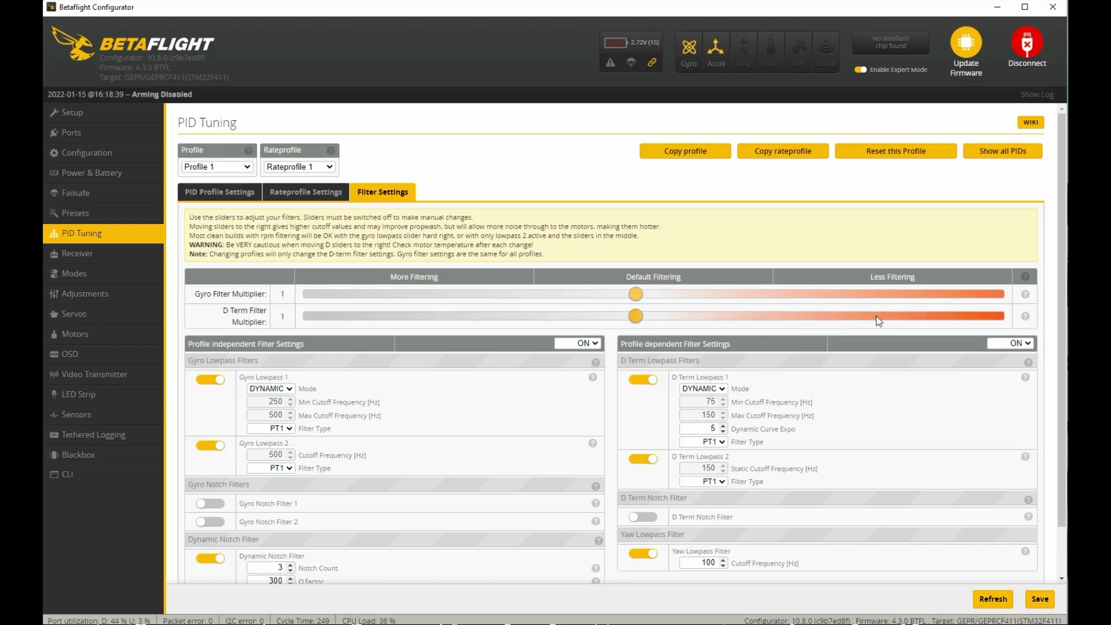
scroll(892, 310, down, 1)
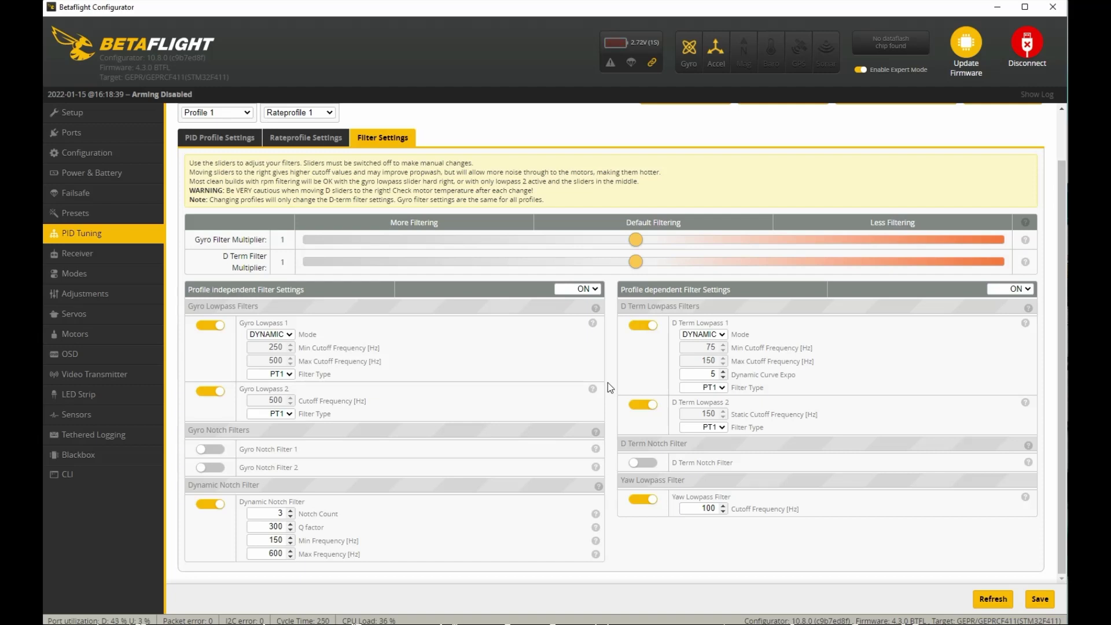
scroll(608, 383, up, 1)
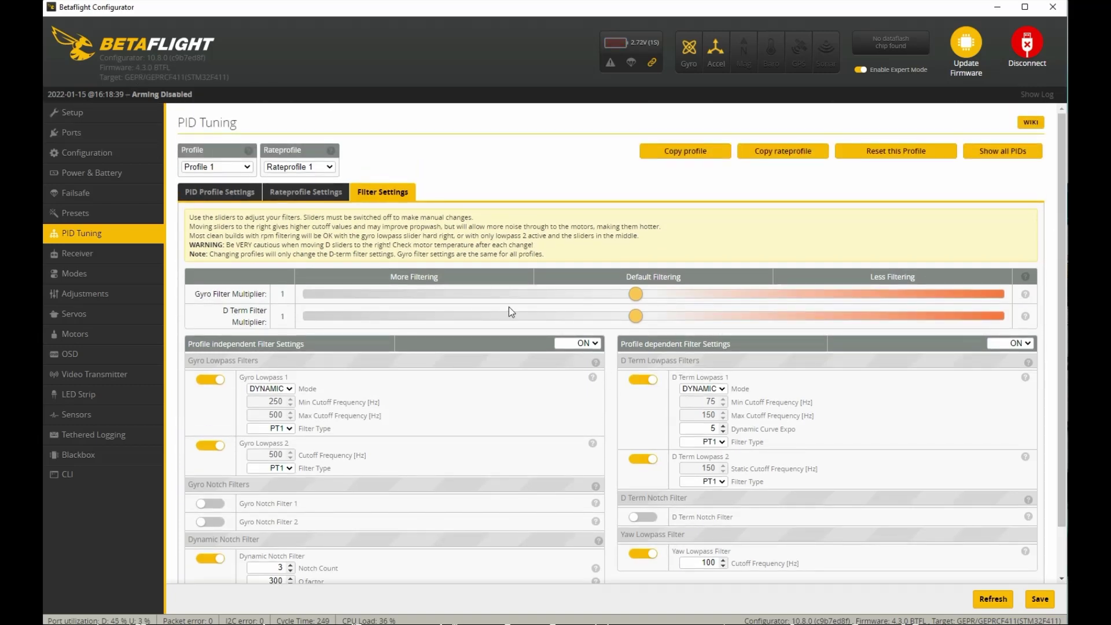
scroll(573, 523, down, 1)
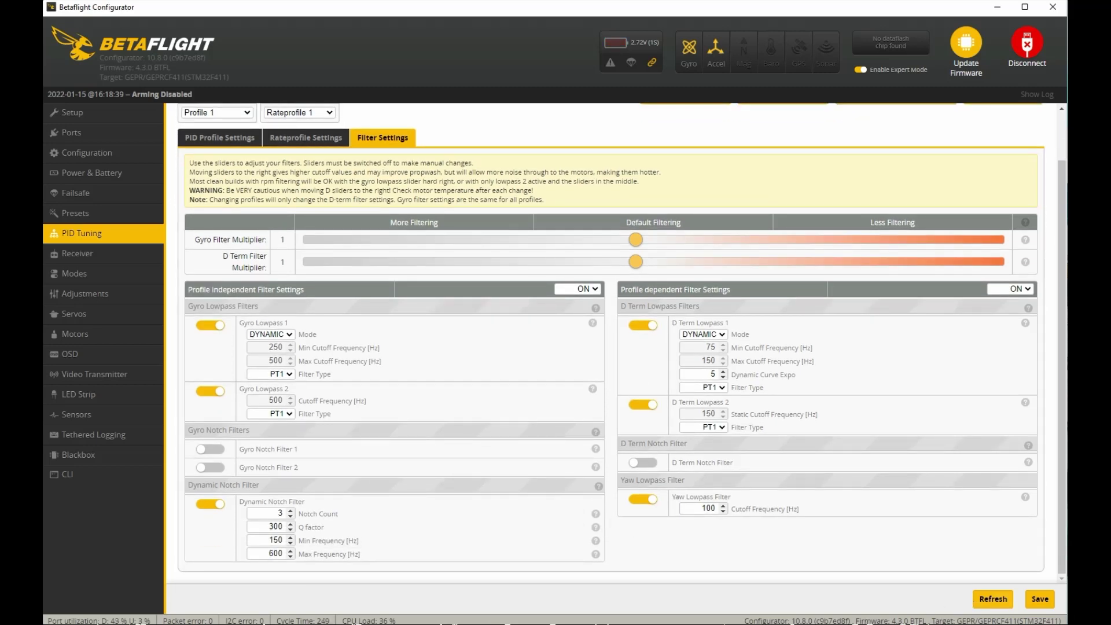
click(1040, 599)
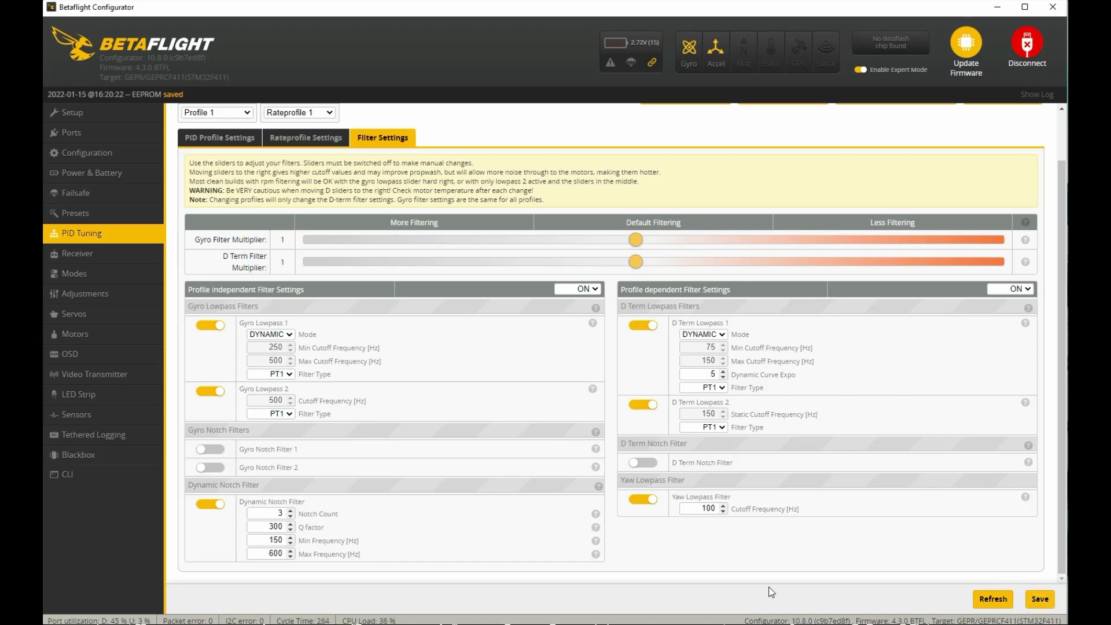